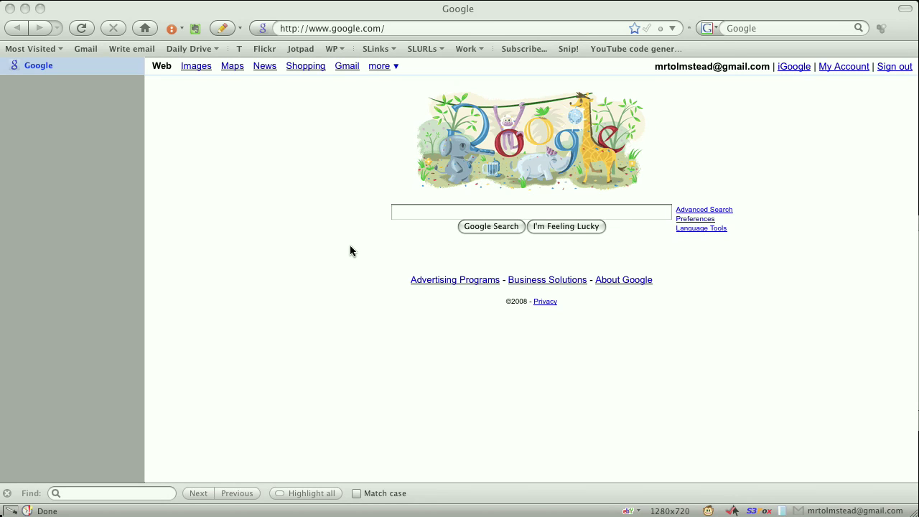
# - Search Google for 'tree style tab' and open the 'Tree Style Tab :: Firefox Add-ons' result
pyautogui.click(350, 245)
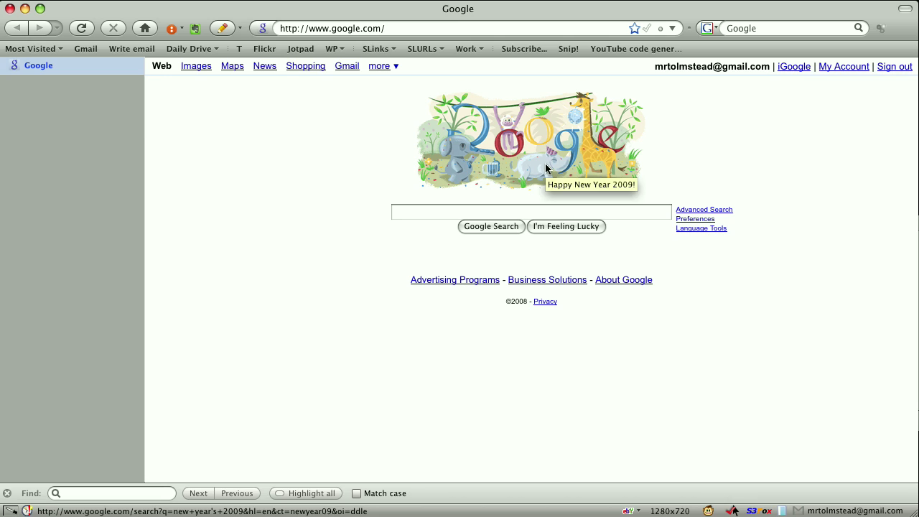
pyautogui.click(438, 213)
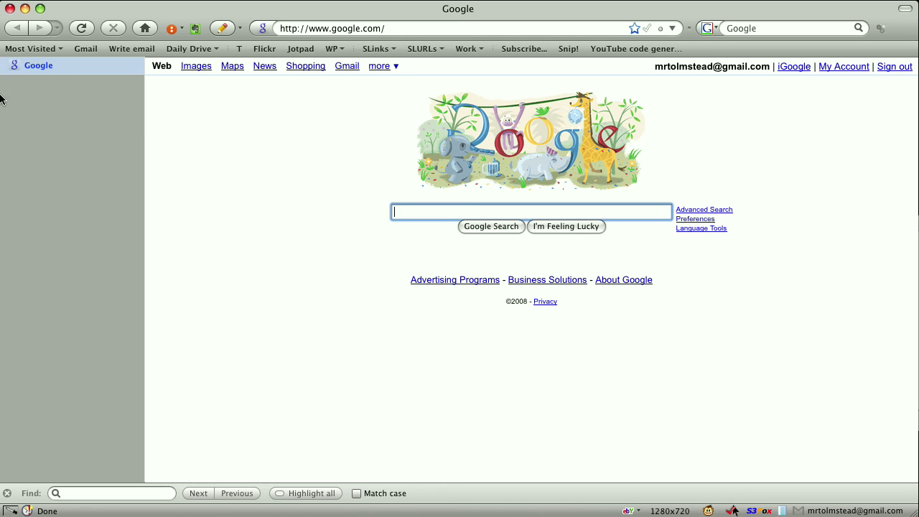
pyautogui.click(422, 224)
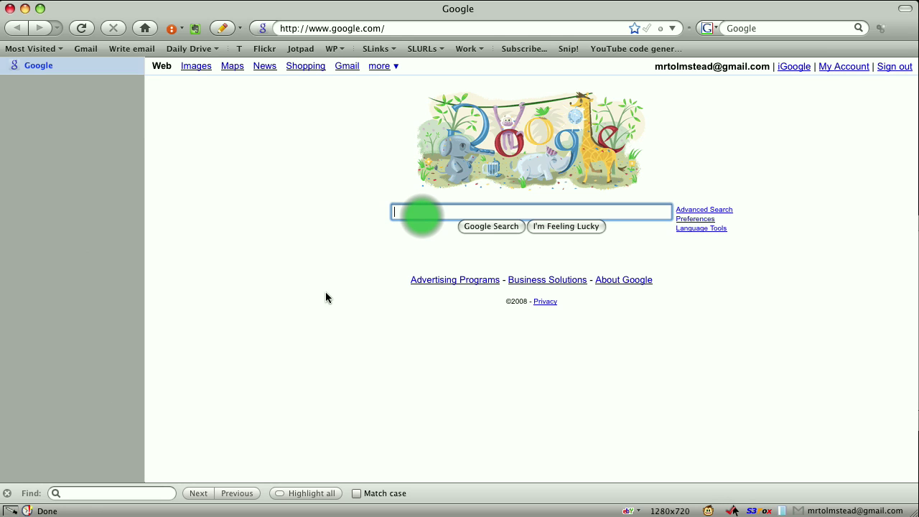
pyautogui.write('tree st')
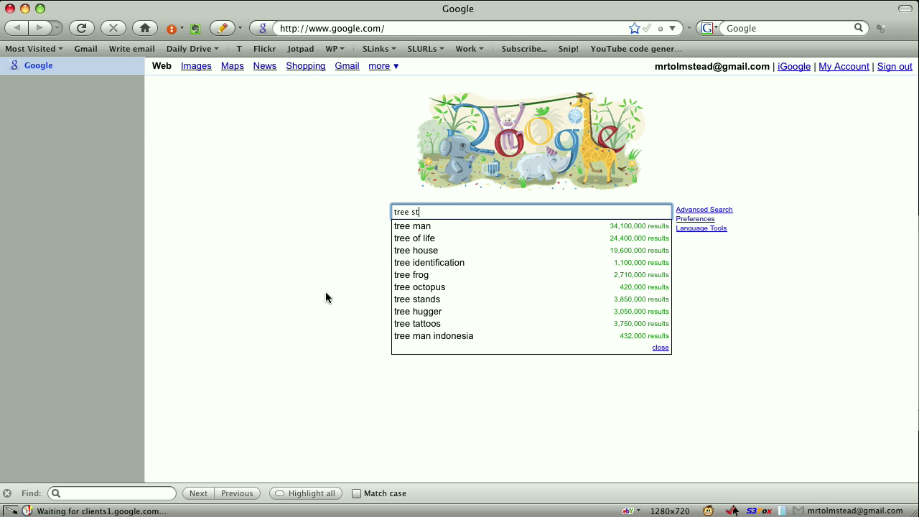
pyautogui.write('yle tab')
pyautogui.press('Return')
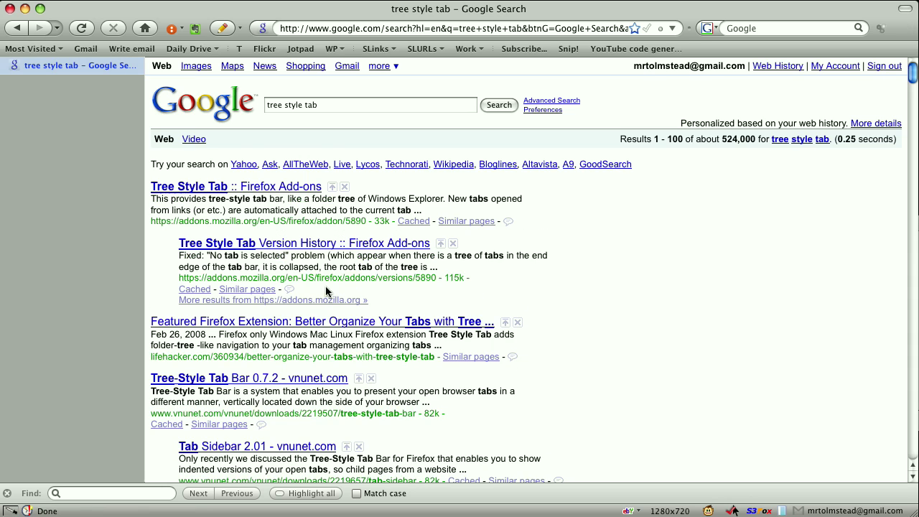
pyautogui.click(294, 188)
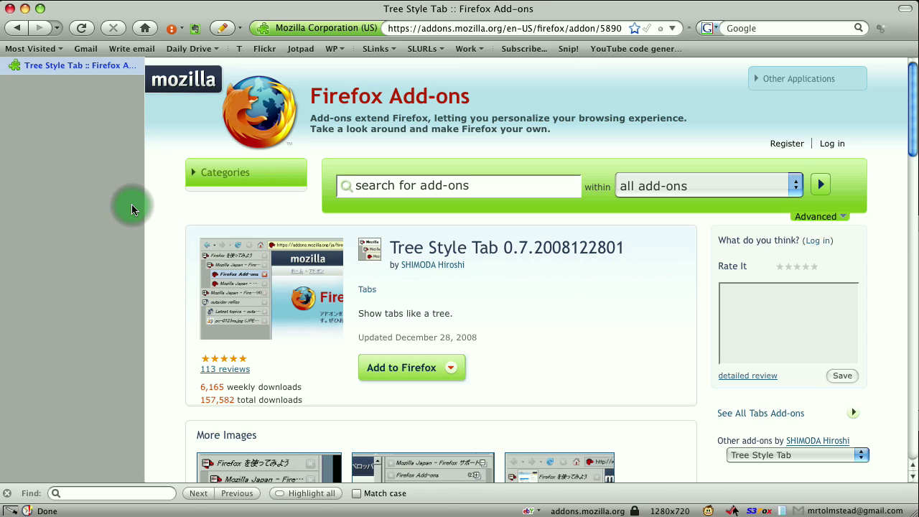
# - Open a batch of blank tabs and switch among them in the tab sidebar
pyautogui.press('super+t')
pyautogui.press('super+t')
pyautogui.press('super+t')
pyautogui.press('super+t')
pyautogui.press('super+t')
pyautogui.press('super+t')
pyautogui.press('super+t')
pyautogui.press('super+t')
pyautogui.press('super+t')
pyautogui.press('super+t')
pyautogui.press('super+t')
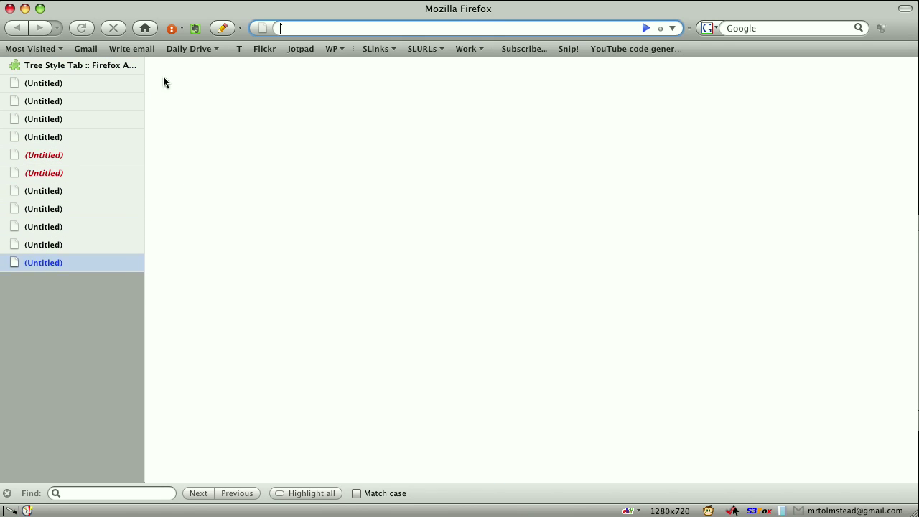
pyautogui.press('super+t')
pyautogui.press('super+t')
pyautogui.press('super+t')
pyautogui.press('super+t')
pyautogui.press('super+t')
pyautogui.press('super+t')
pyautogui.press('super+t')
pyautogui.click(118, 81)
pyautogui.click(141, 101)
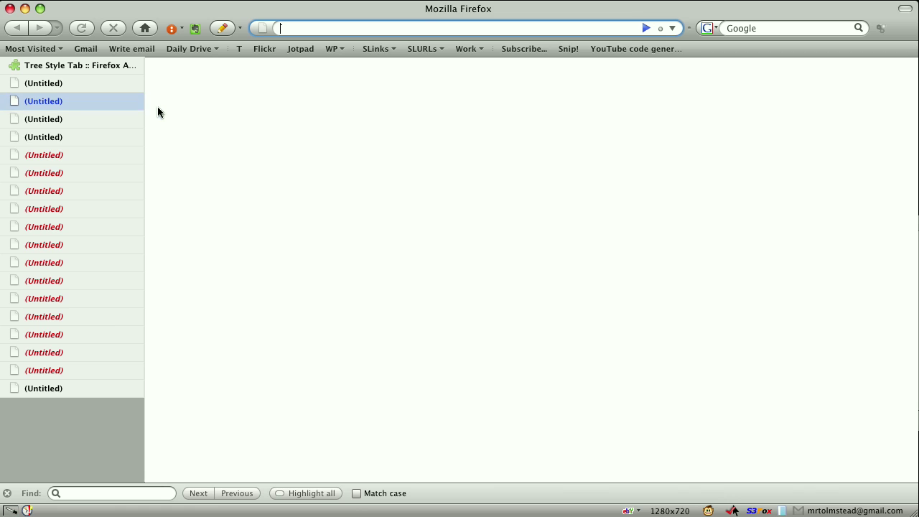
pyautogui.click(125, 156)
pyautogui.click(100, 170)
pyautogui.click(129, 208)
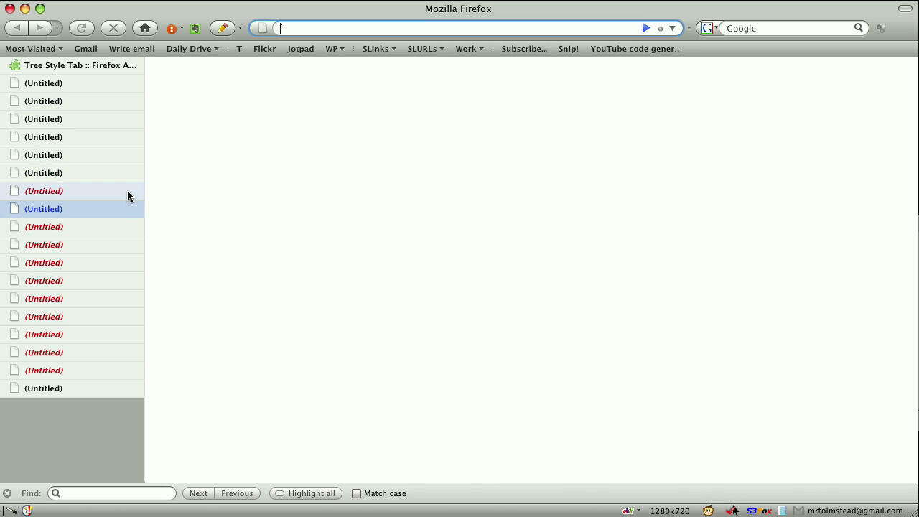
pyautogui.click(127, 190)
pyautogui.click(139, 81)
# - Back on the Tree Style Tab page, search Firefox add-ons for 'tab mix plus'
pyautogui.click(139, 69)
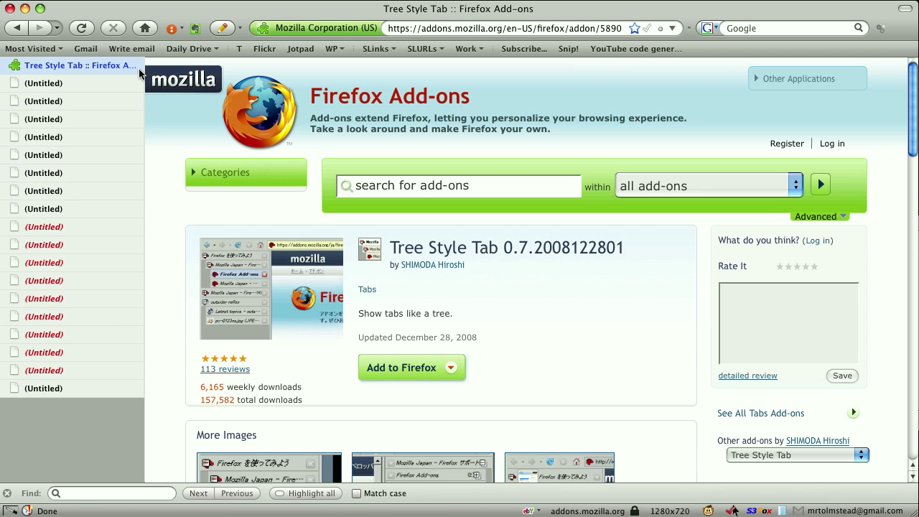
pyautogui.click(404, 184)
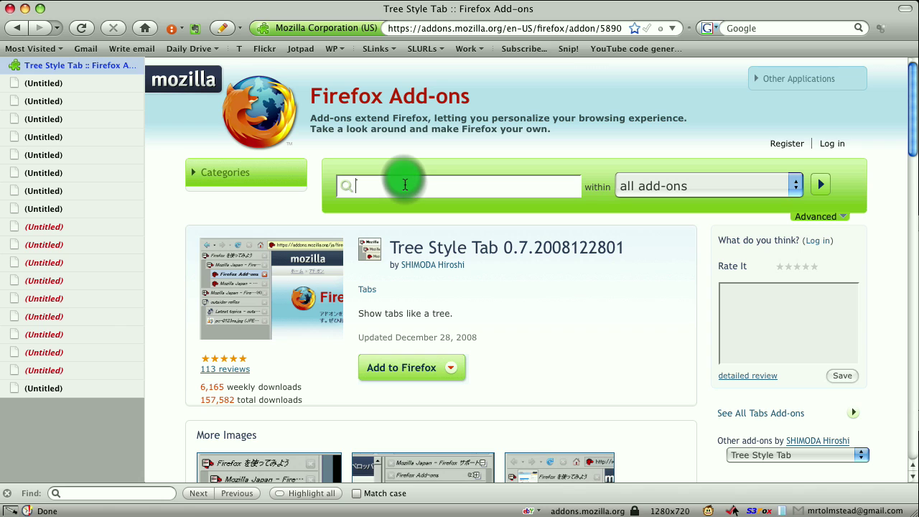
pyautogui.write('tab mix plus')
pyautogui.press('Return')
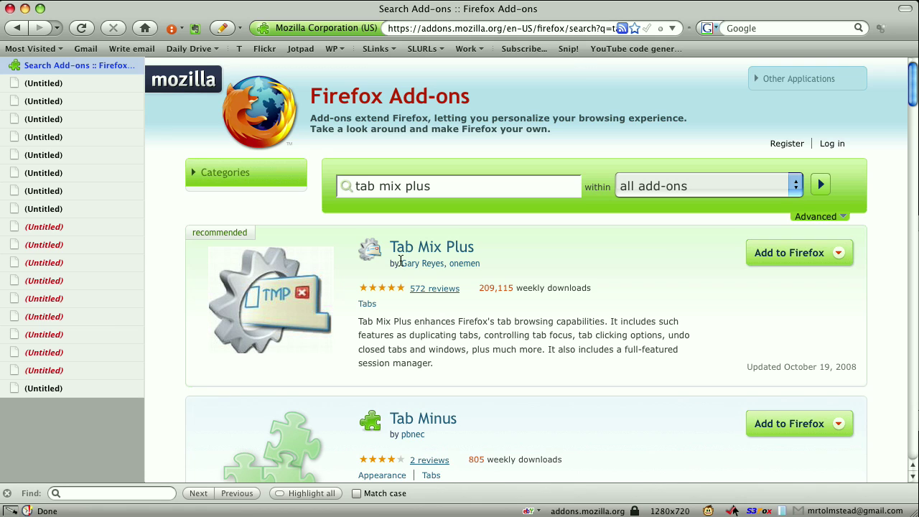
# - Open Tab Mix Plus, Tab Minus, Taboo, Nautical Classic and Gnome Classic as nested tabs
pyautogui.click(446, 248)
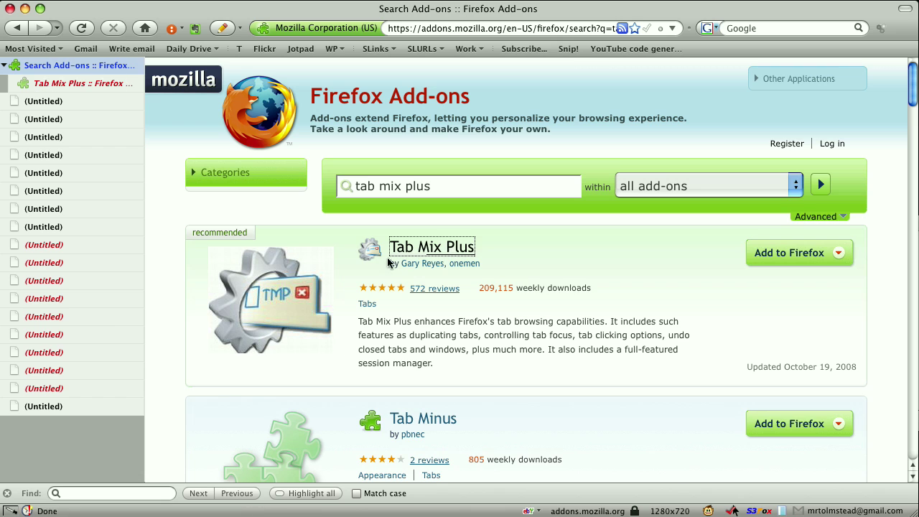
pyautogui.click(72, 66)
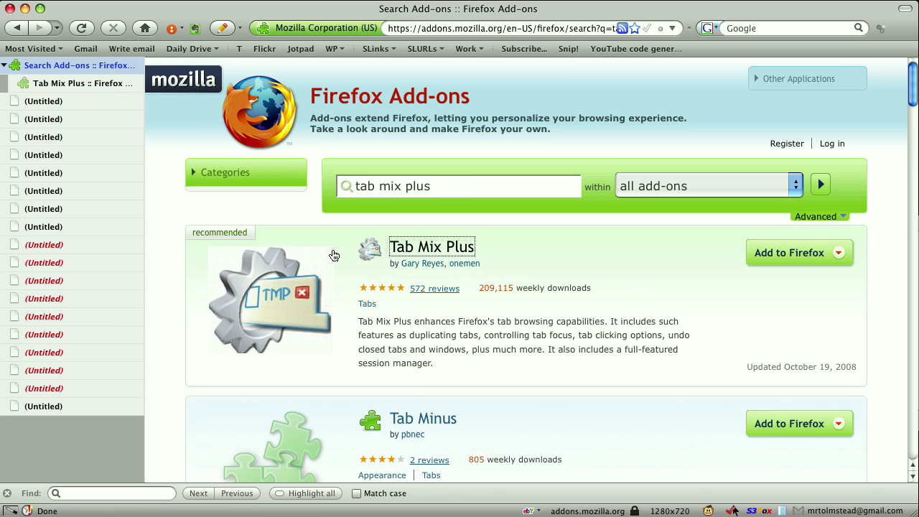
pyautogui.scroll(-6, 381, 215)
pyautogui.click(416, 129)
pyautogui.click(424, 280)
pyautogui.scroll(-7, 431, 352)
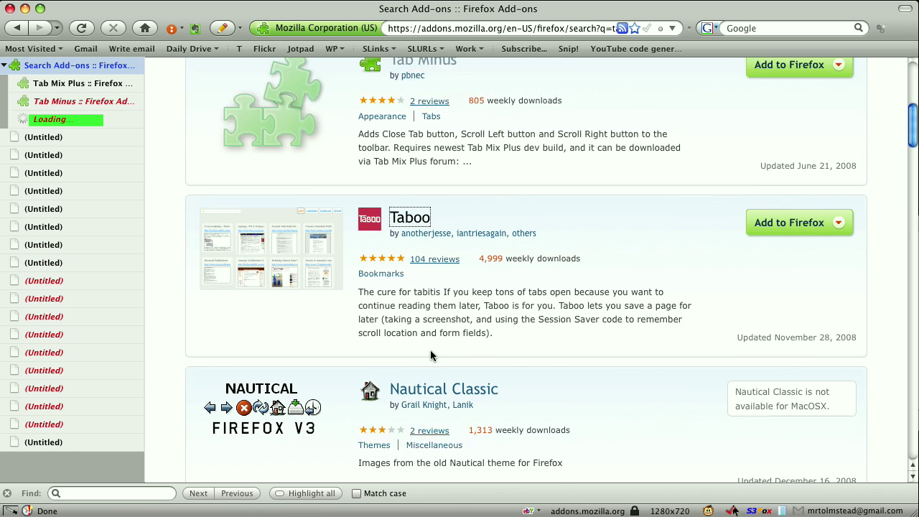
pyautogui.click(431, 155)
pyautogui.click(437, 294)
# - Open superT, Switch Window Mode, Session Manager and Close Button as nested tabs
pyautogui.scroll(-8, 440, 306)
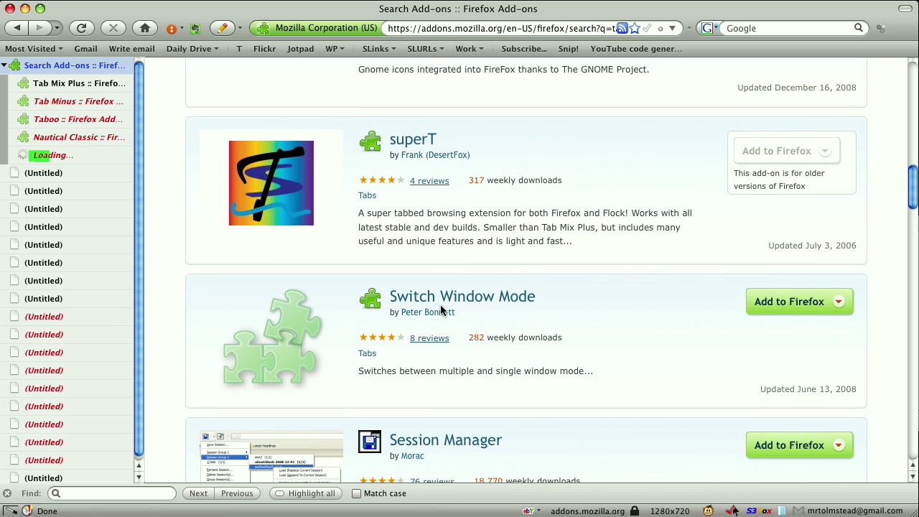
pyautogui.click(413, 139)
pyautogui.click(440, 301)
pyautogui.scroll(-8, 440, 300)
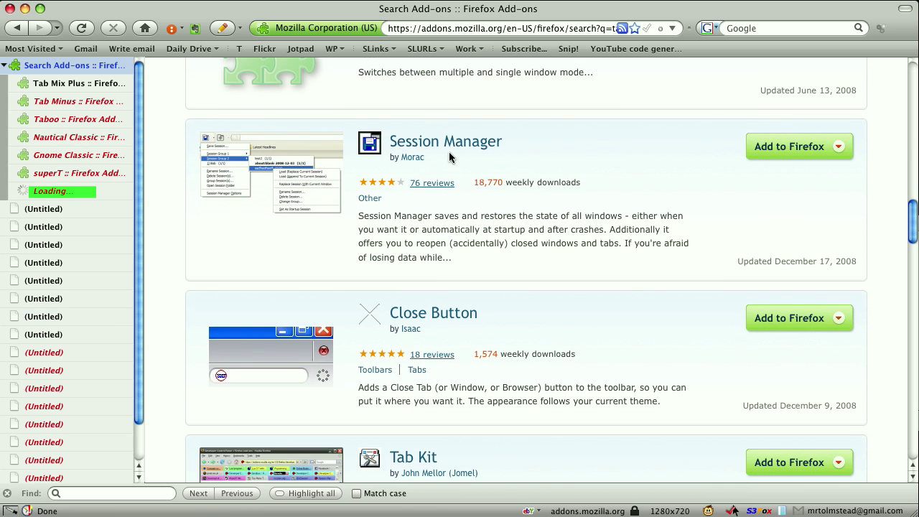
pyautogui.click(449, 147)
pyautogui.click(440, 316)
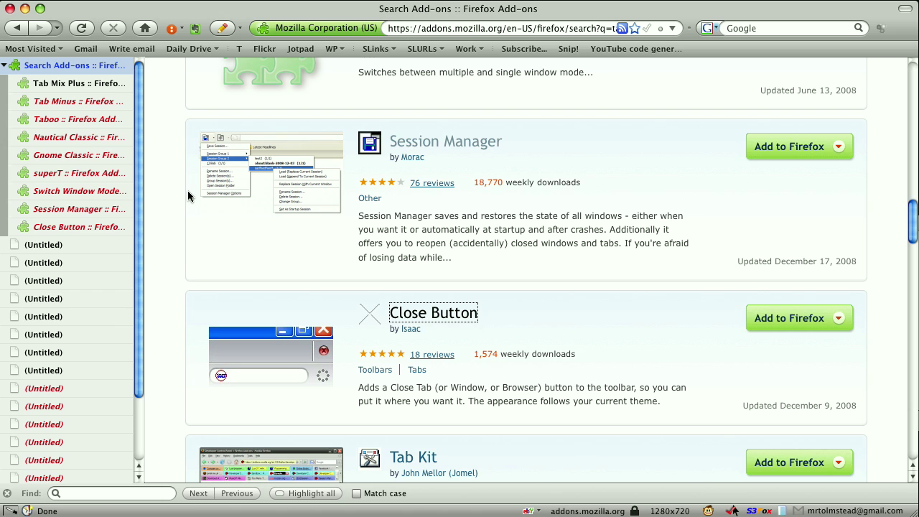
pyautogui.moveTo(137, 94)
pyautogui.mouseDown()
pyautogui.moveTo(140, 155)
pyautogui.moveTo(145, 87)
pyautogui.mouseUp()
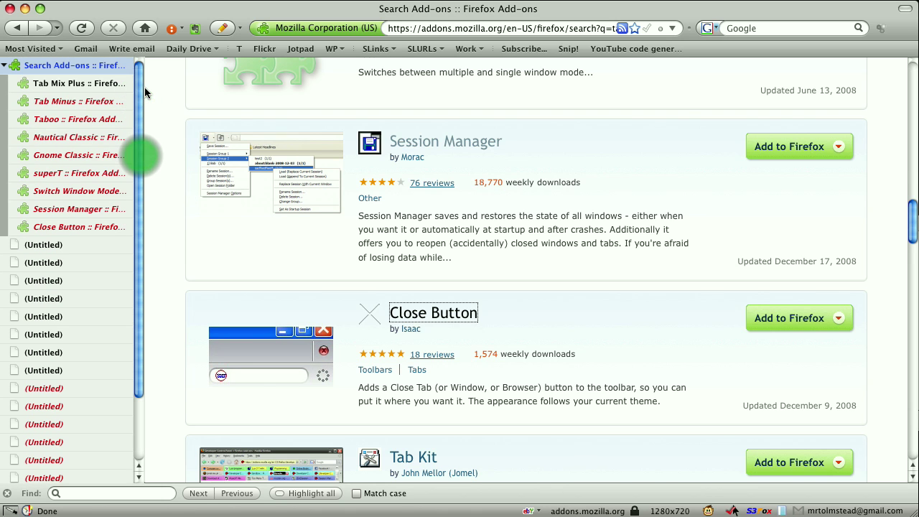
# - View each nested add-on page, from Tab Mix Plus through Close Button, in the sidebar
pyautogui.click(122, 84)
pyautogui.click(107, 87)
pyautogui.click(104, 101)
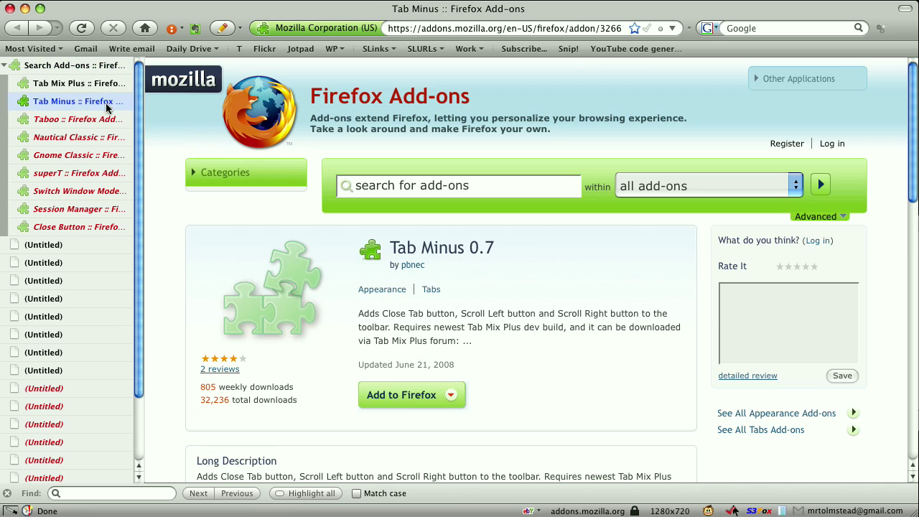
pyautogui.click(103, 119)
pyautogui.click(101, 137)
pyautogui.click(98, 155)
pyautogui.click(93, 173)
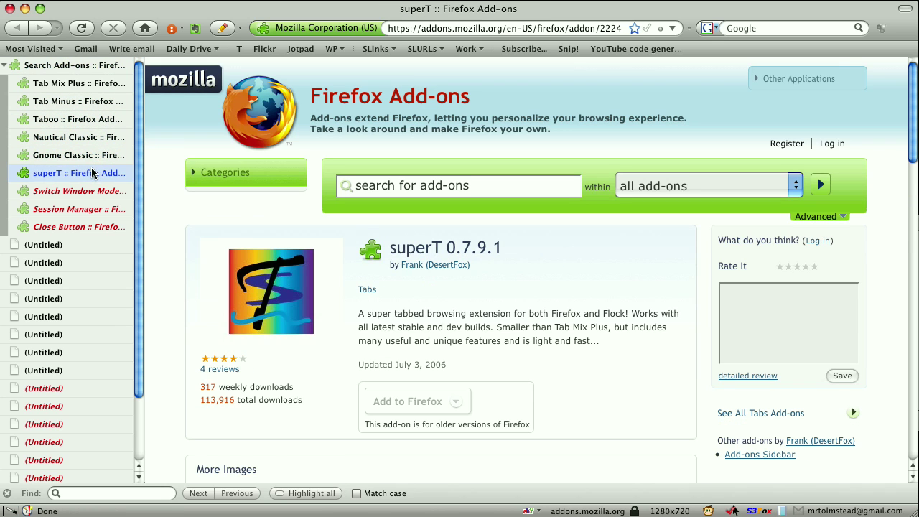
pyautogui.click(91, 190)
pyautogui.click(90, 209)
pyautogui.click(87, 226)
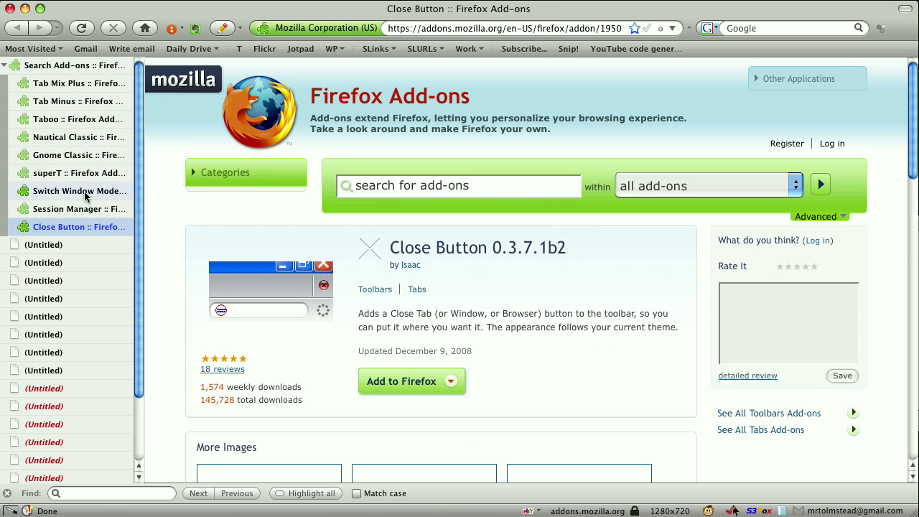
pyautogui.click(68, 70)
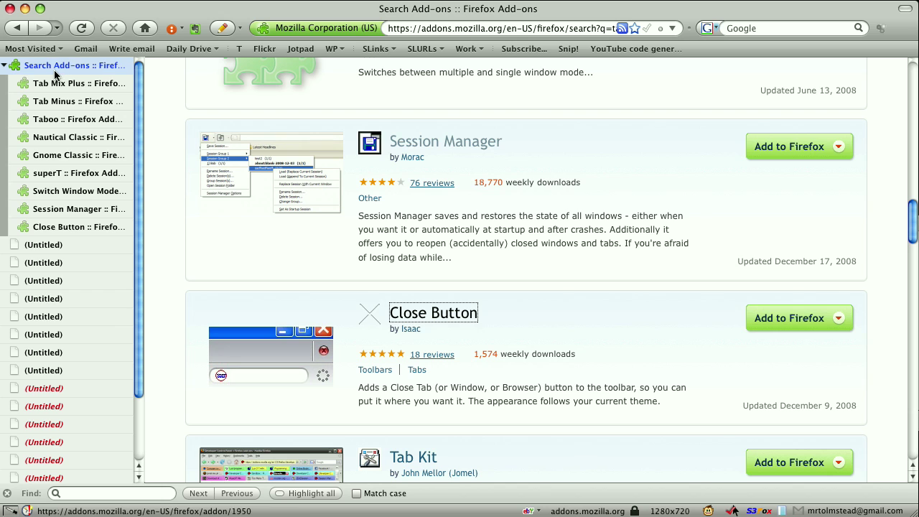
pyautogui.click(52, 227)
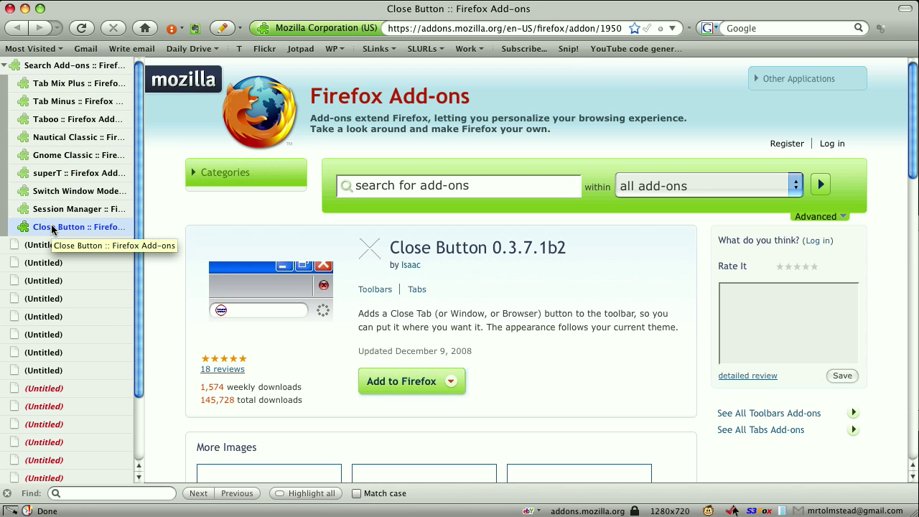
pyautogui.click(16, 66)
# - Collapse the Search Add-ons tree and close it with Cmd+W, landing on a blank tab
pyautogui.click(5, 66)
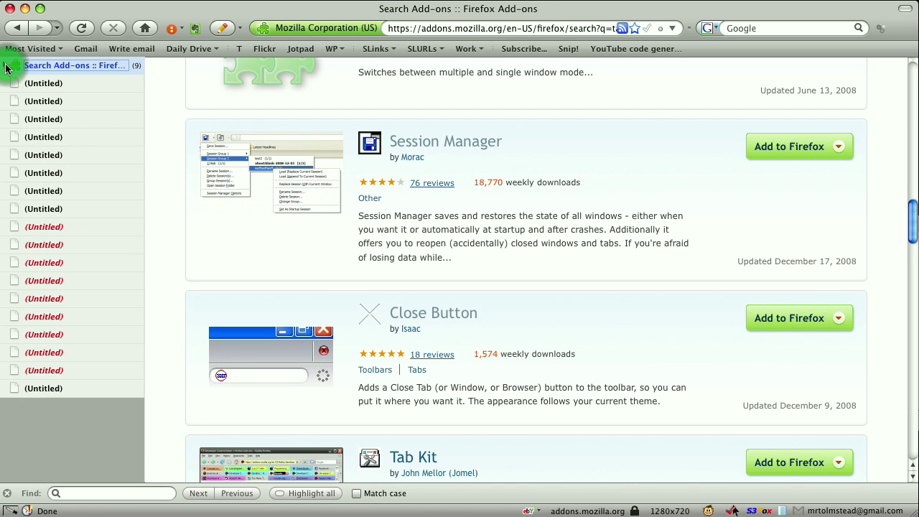
pyautogui.doubleClick(5, 66)
pyautogui.click(5, 66)
pyautogui.click(5, 66)
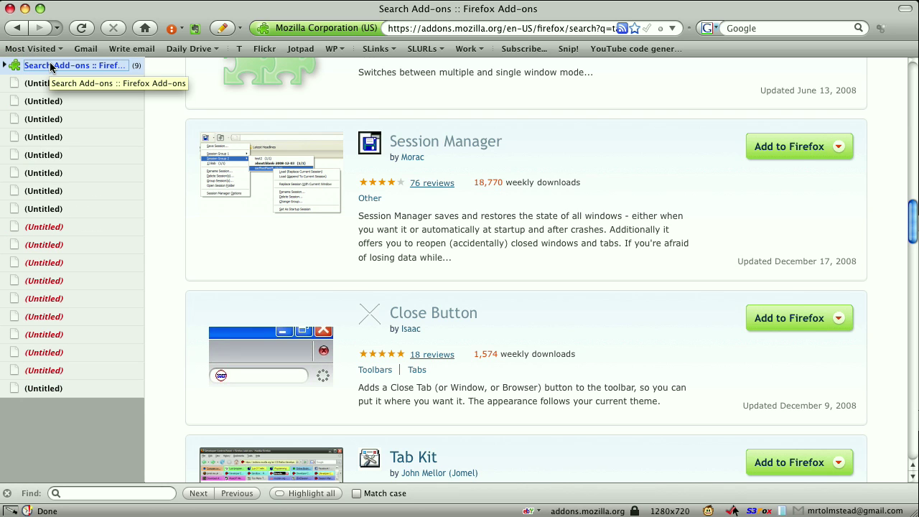
pyautogui.press('super+w')
pyautogui.click(126, 79)
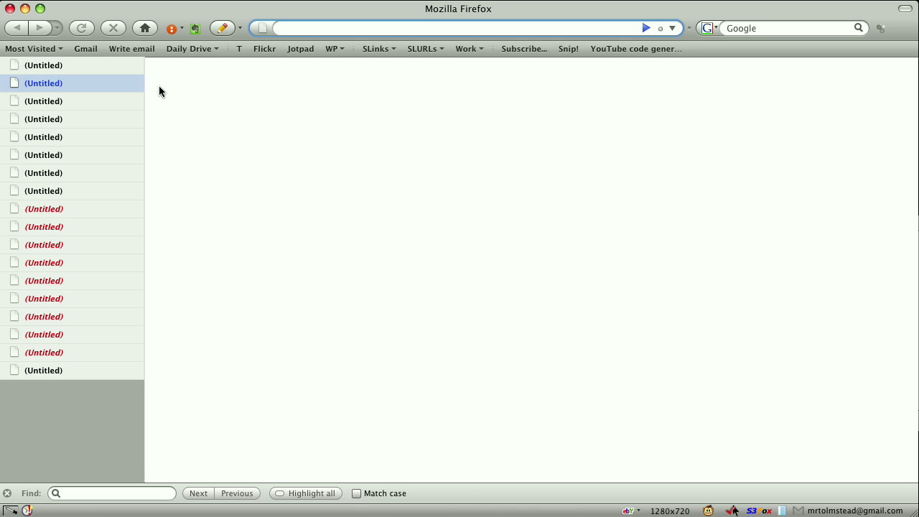
# - Open every Bargains bookmark from the Daily Drive folder in new tabs
pyautogui.click(193, 50)
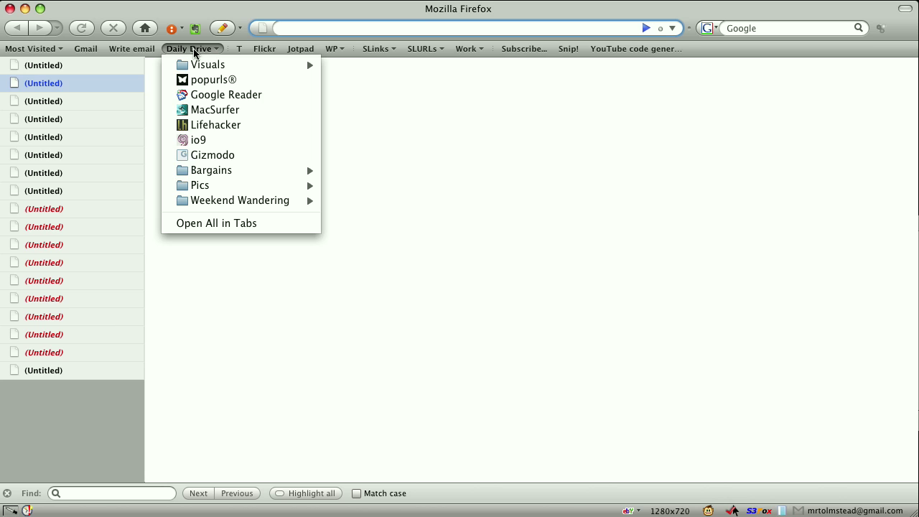
pyautogui.moveTo(241, 176)
pyautogui.moveTo(369, 173)
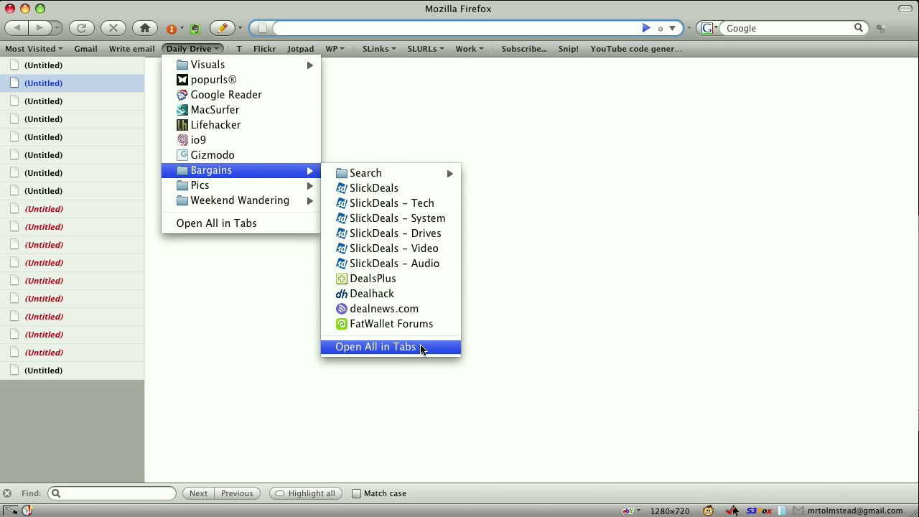
pyautogui.click(421, 348)
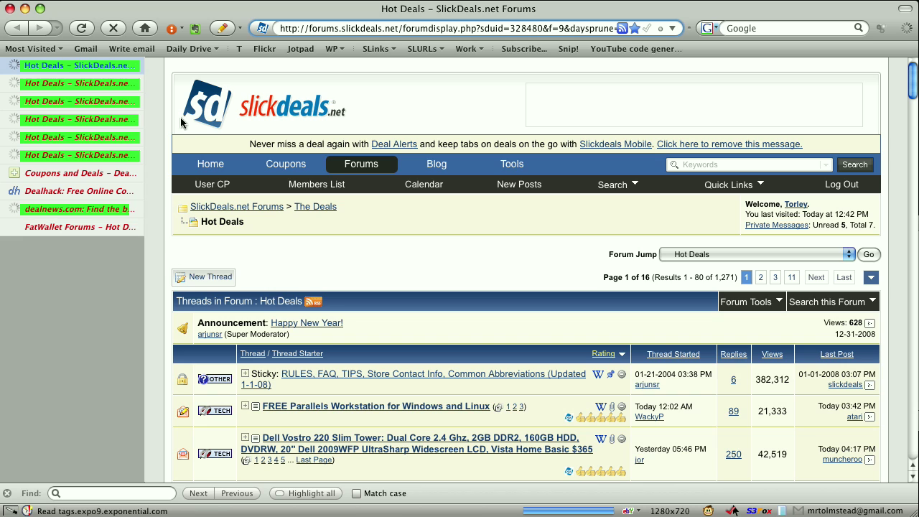
# - Switch between the deal tabs and close a duplicate SlickDeals Hot Deals tab
pyautogui.click(115, 173)
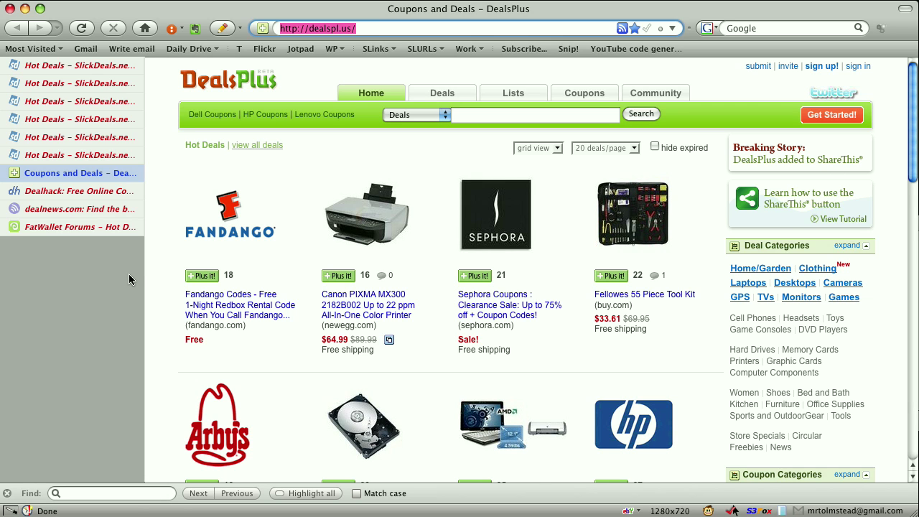
pyautogui.click(122, 155)
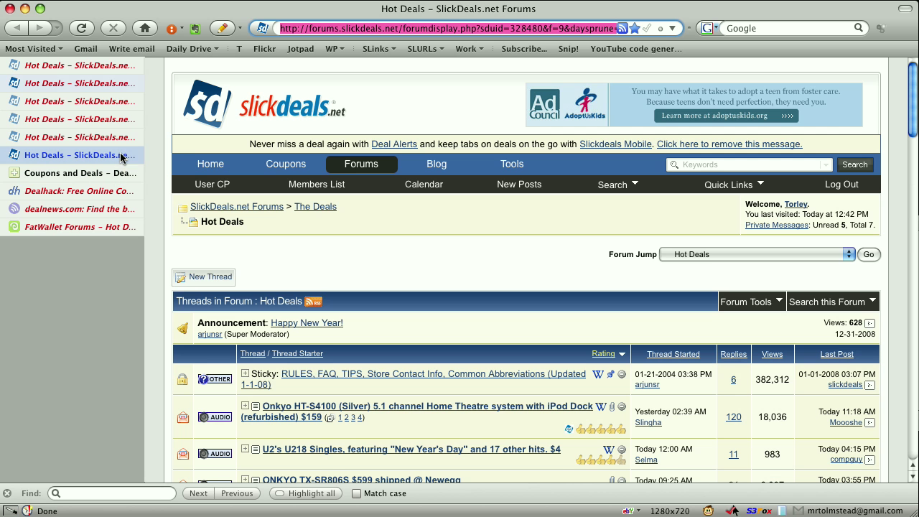
pyautogui.click(136, 70)
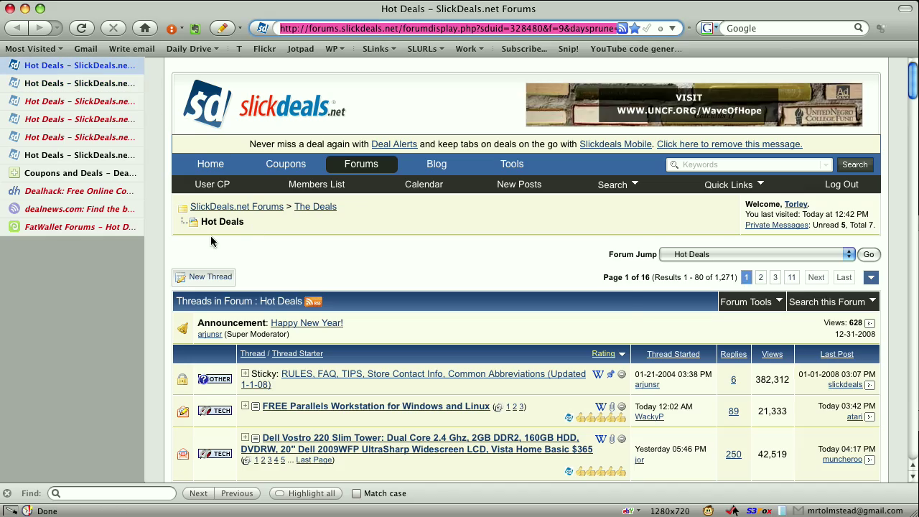
pyautogui.scroll(-15, 210, 237)
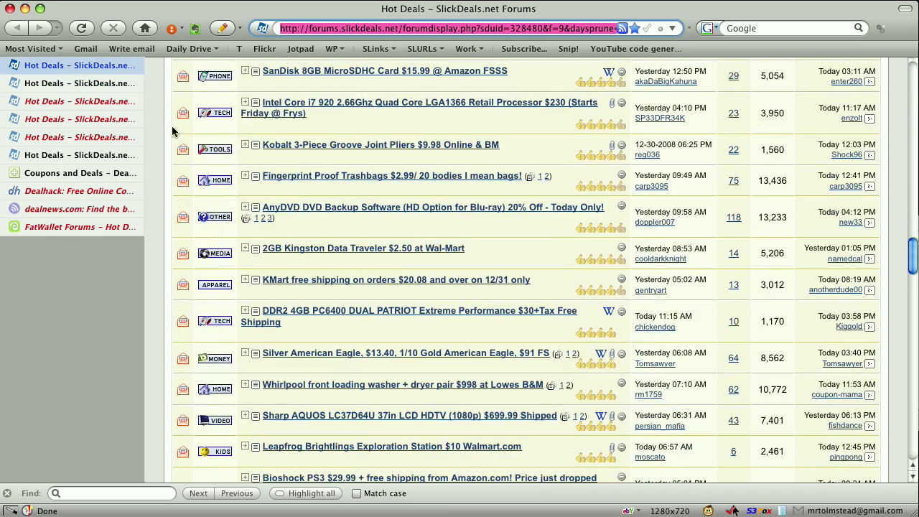
pyautogui.click(131, 66)
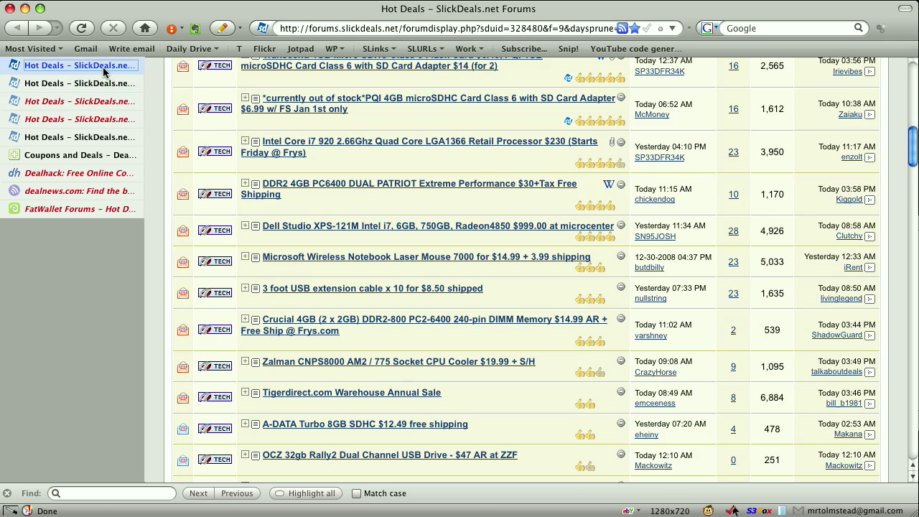
# - Close the five tabs above FatWallet Forums by middle-clicking them
pyautogui.middleClick(102, 69)
pyautogui.middleClick(103, 70)
pyautogui.middleClick(103, 69)
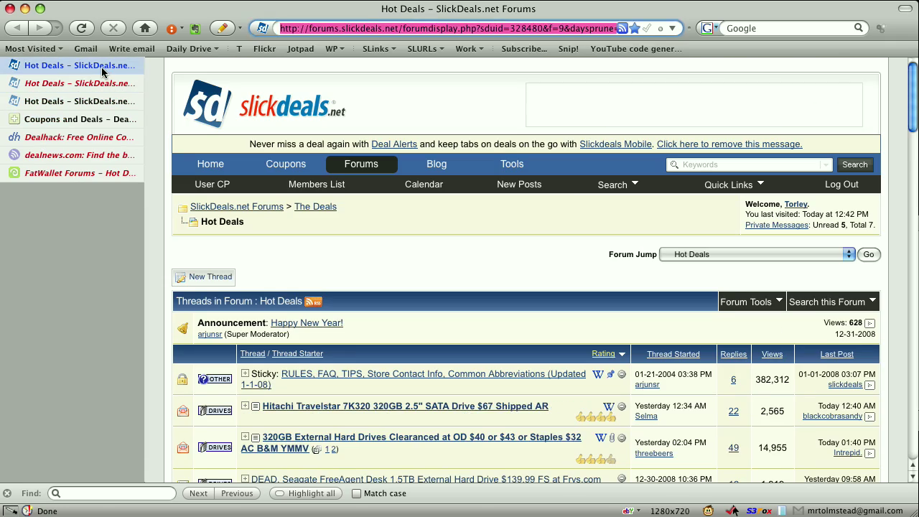
pyautogui.middleClick(102, 69)
pyautogui.middleClick(103, 69)
pyautogui.middleClick(103, 70)
pyautogui.middleClick(103, 70)
pyautogui.middleClick(102, 69)
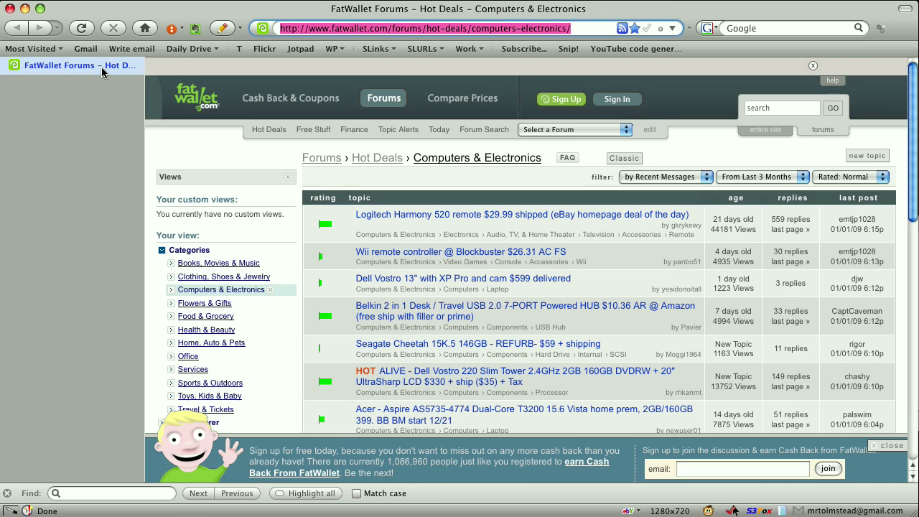
# - Open Logitech Harmony, Wii remote, Dell Vostro 13", Belkin and Seagate Cheetah threads, moving Wii remote below Dell Vostro
pyautogui.middleClick(499, 215)
pyautogui.middleClick(476, 253)
pyautogui.middleClick(470, 278)
pyautogui.middleClick(459, 308)
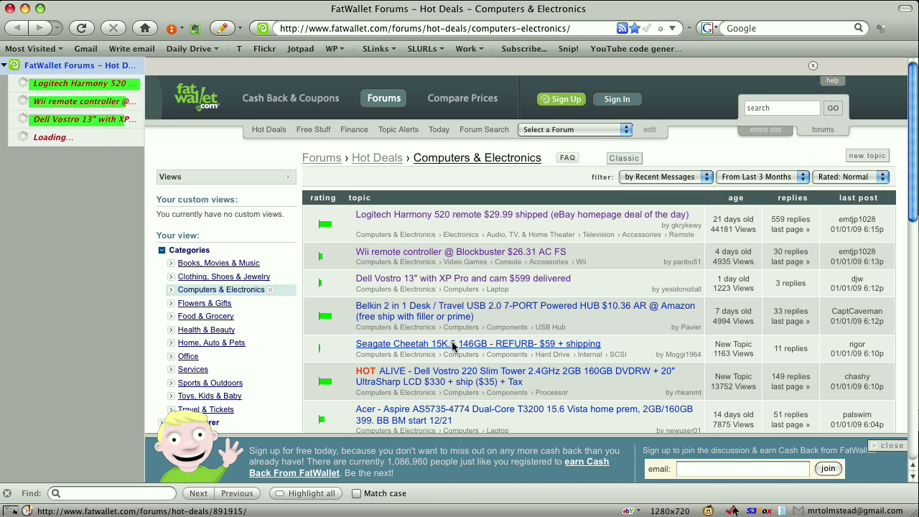
pyautogui.middleClick(455, 344)
pyautogui.click(83, 119)
pyautogui.click(91, 104)
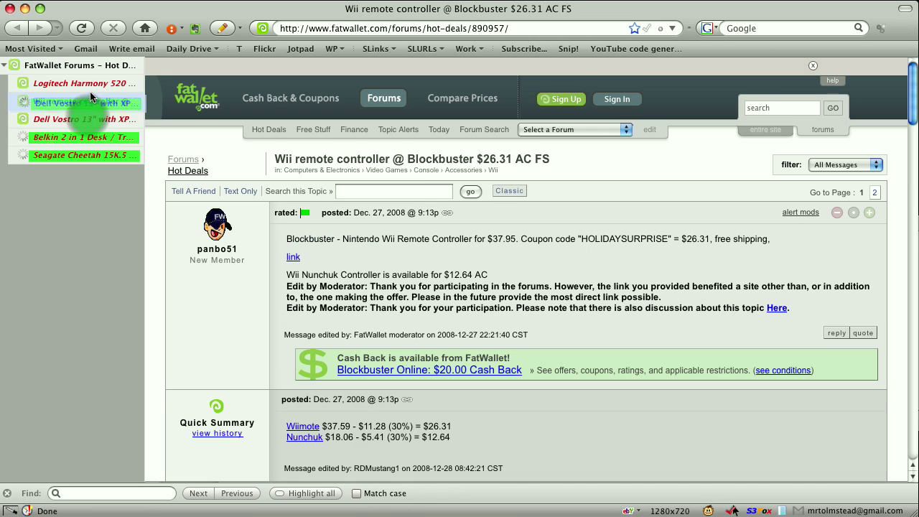
pyautogui.moveTo(91, 105); pyautogui.dragTo(82, 122)
# - Open the WowWee Rovio, FREE Parallels, Apacer 4GB and Sunkey converter threads as child tabs
pyautogui.click(79, 65)
pyautogui.scroll(-10, 381, 325)
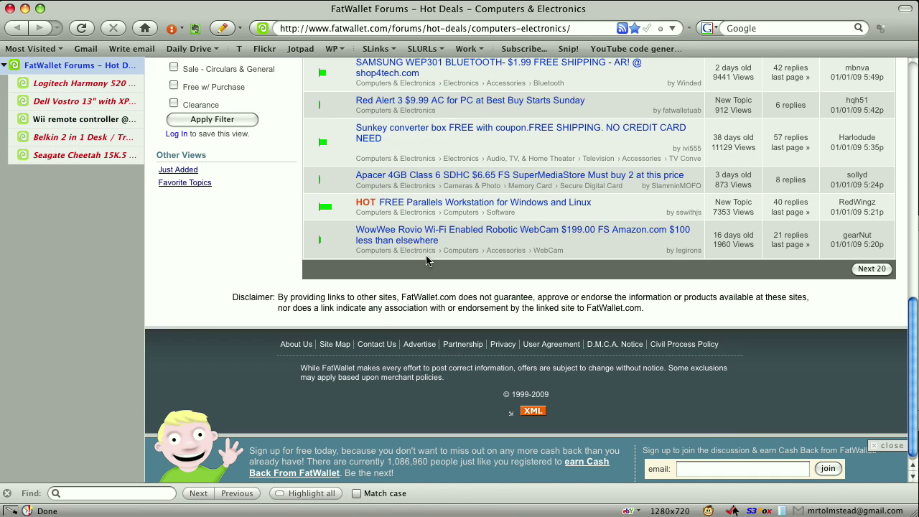
pyautogui.middleClick(459, 230)
pyautogui.middleClick(412, 202)
pyautogui.middleClick(408, 178)
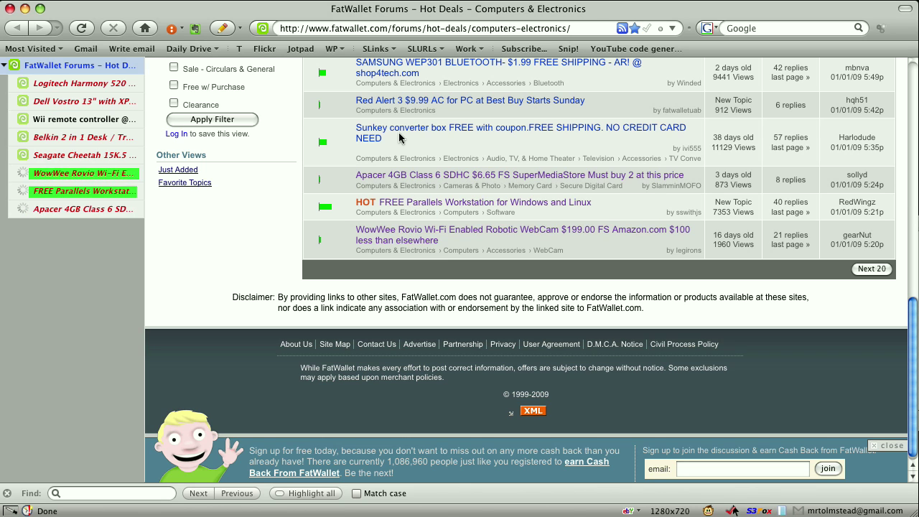
pyautogui.middleClick(399, 134)
pyautogui.rightClick(130, 71)
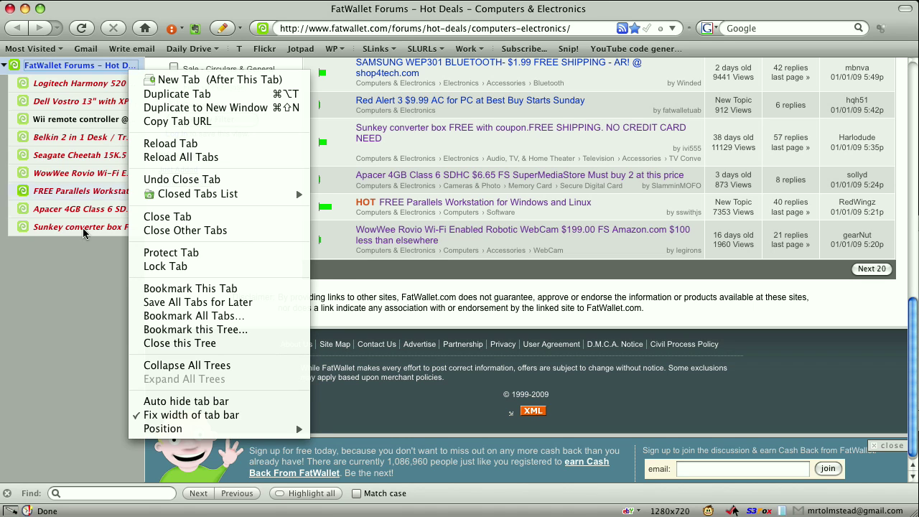
pyautogui.click(76, 276)
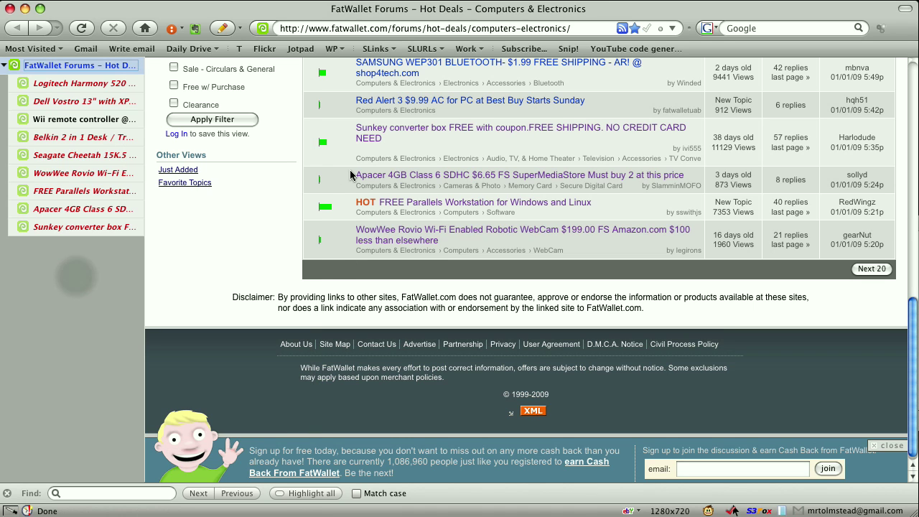
# - Open Tools > Add-ons and select Tree Style Tab 0.7.2008122801 in the Extensions list
pyautogui.click(320, 1)
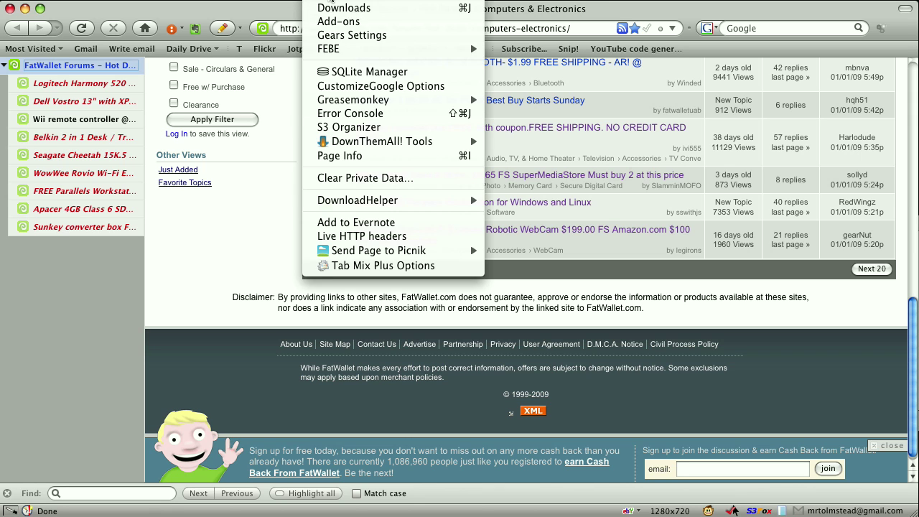
pyautogui.click(367, 25)
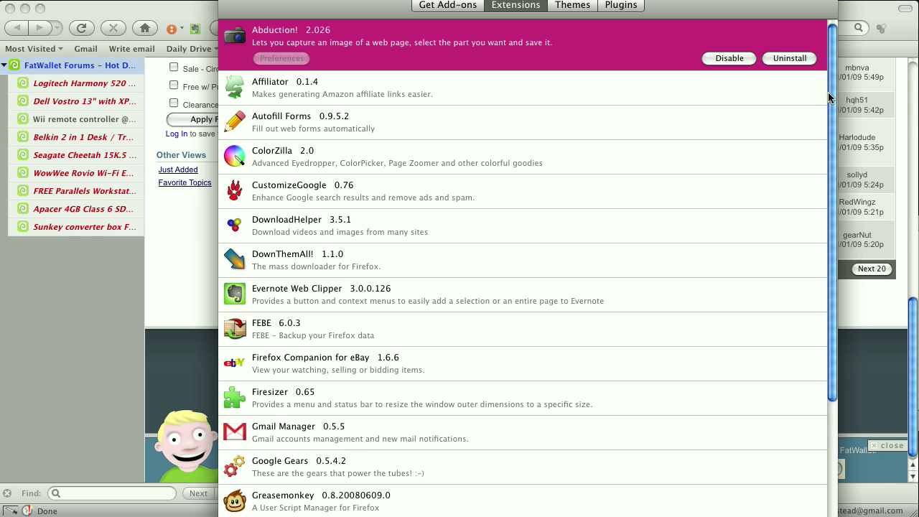
pyautogui.moveTo(830, 97); pyautogui.dragTo(781, 390)
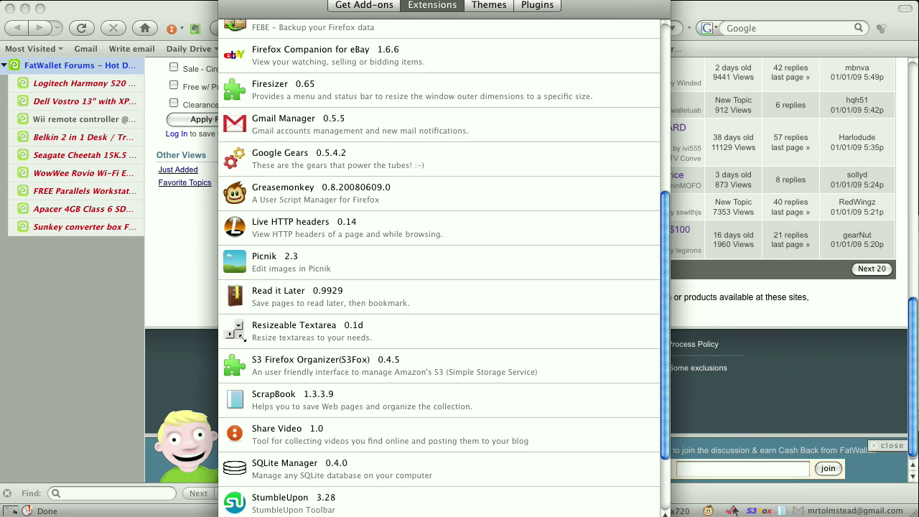
pyautogui.scroll(-3, 449, 214)
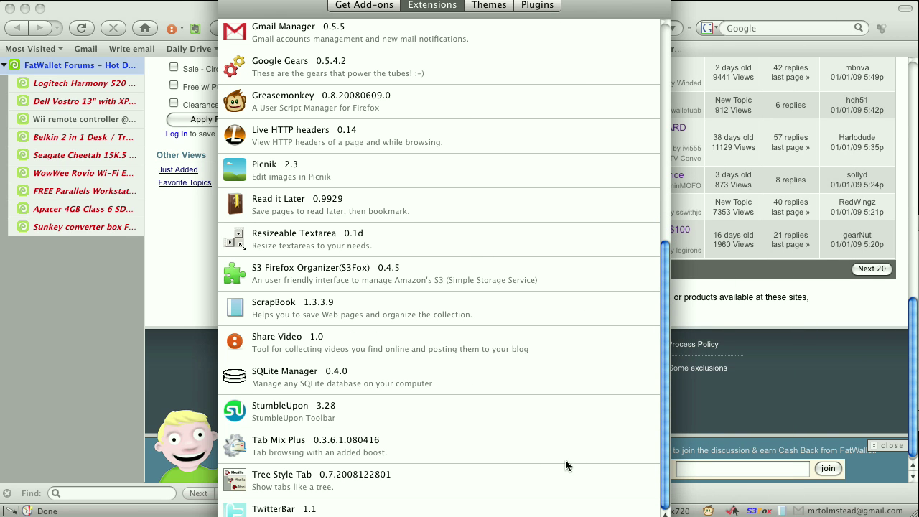
pyautogui.click(332, 489)
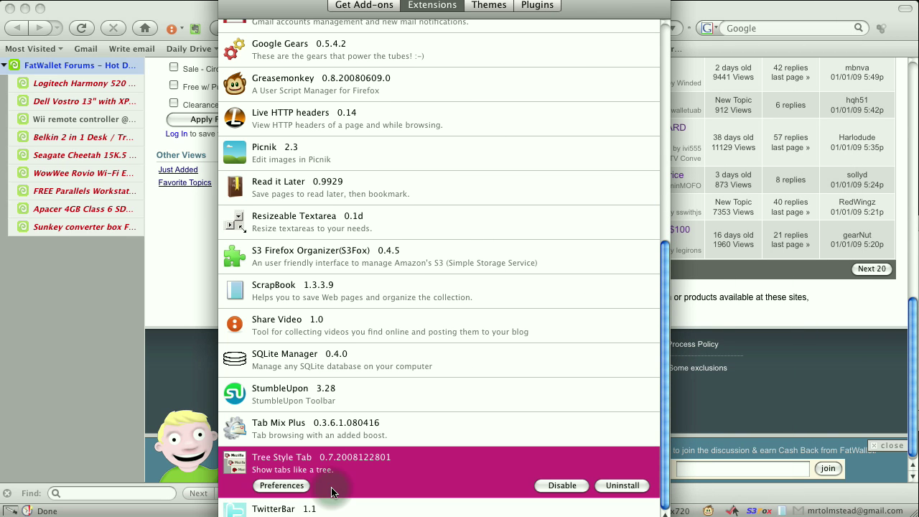
# - Open Tree Style Tab preferences, view the Menu, Tab Operations and Advanced panes, then close them
pyautogui.click(281, 486)
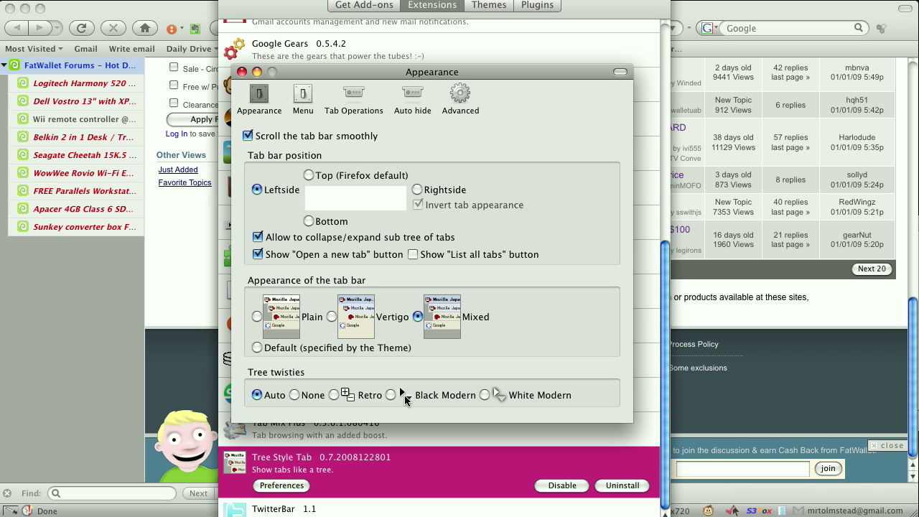
pyautogui.click(298, 101)
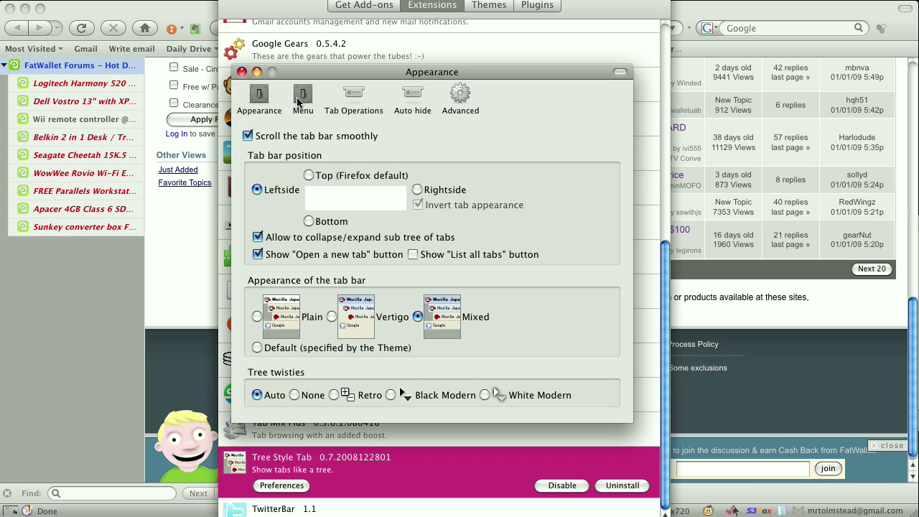
pyautogui.click(353, 96)
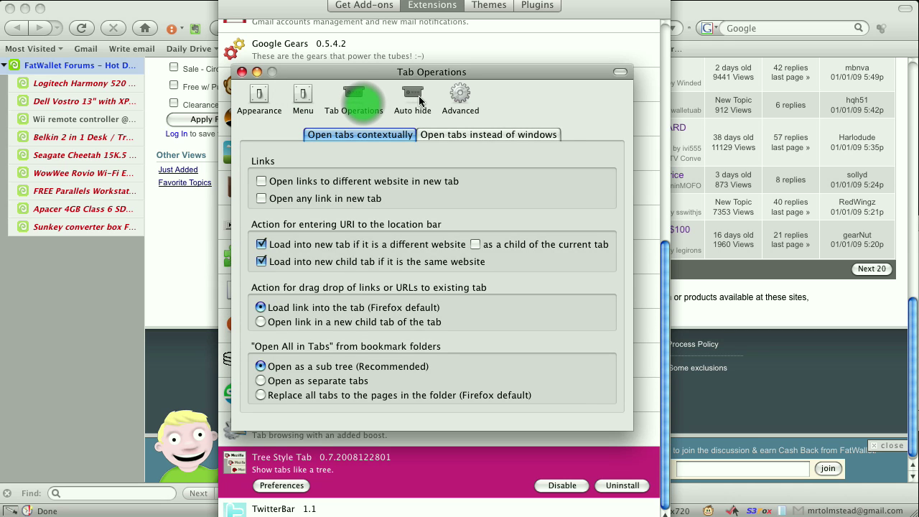
pyautogui.click(460, 94)
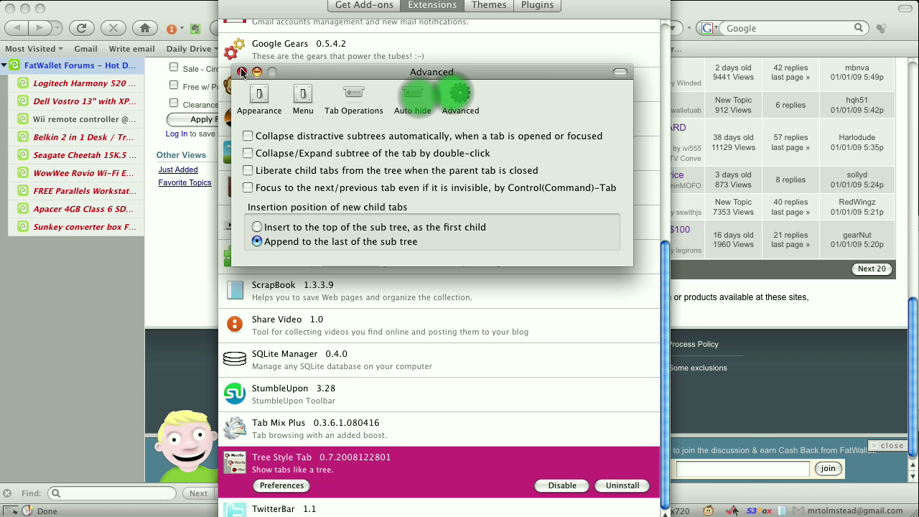
pyautogui.click(242, 72)
# - Close the Add-ons window, then Google 'tree style tab' in a new top-level tab
pyautogui.press('super+w')
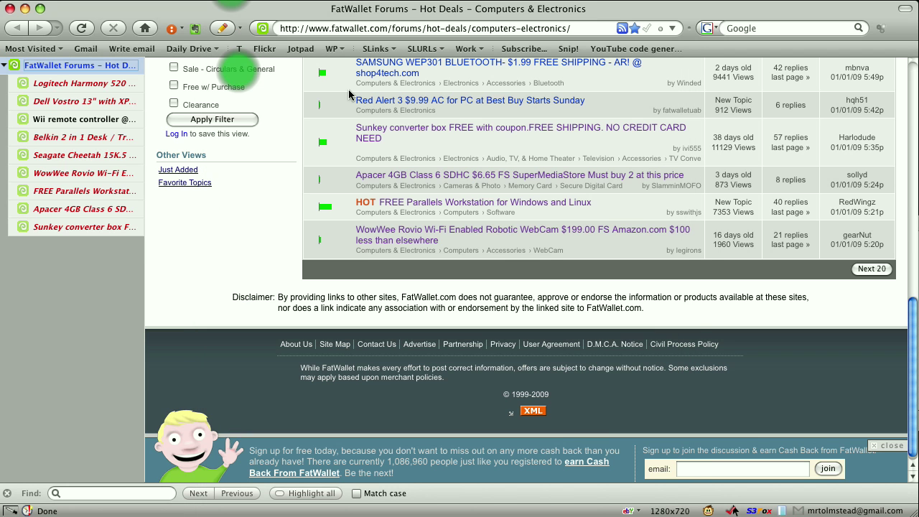
pyautogui.click(263, 206)
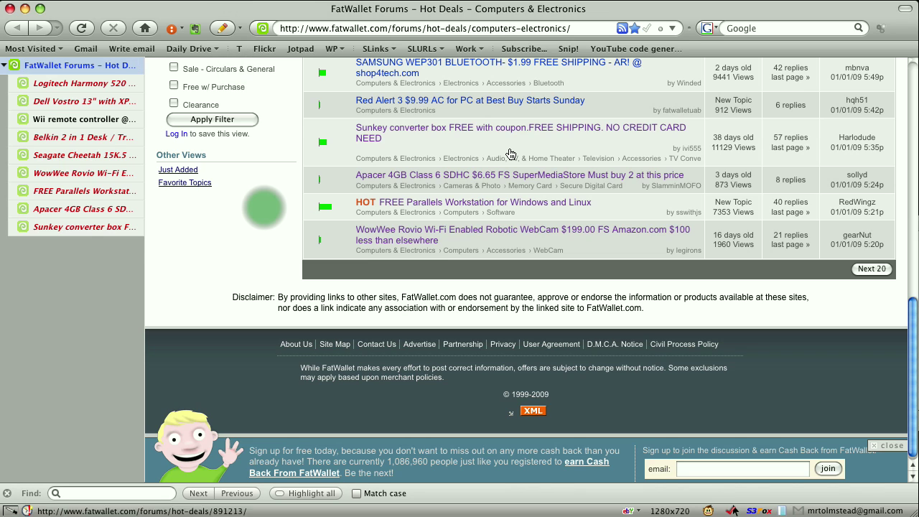
pyautogui.press('super+t')
pyautogui.click(768, 33)
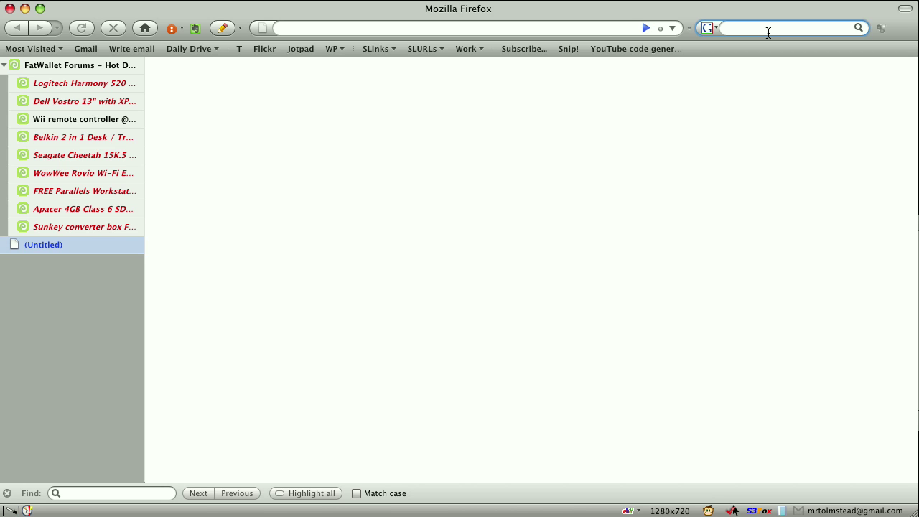
pyautogui.write('tree style tab')
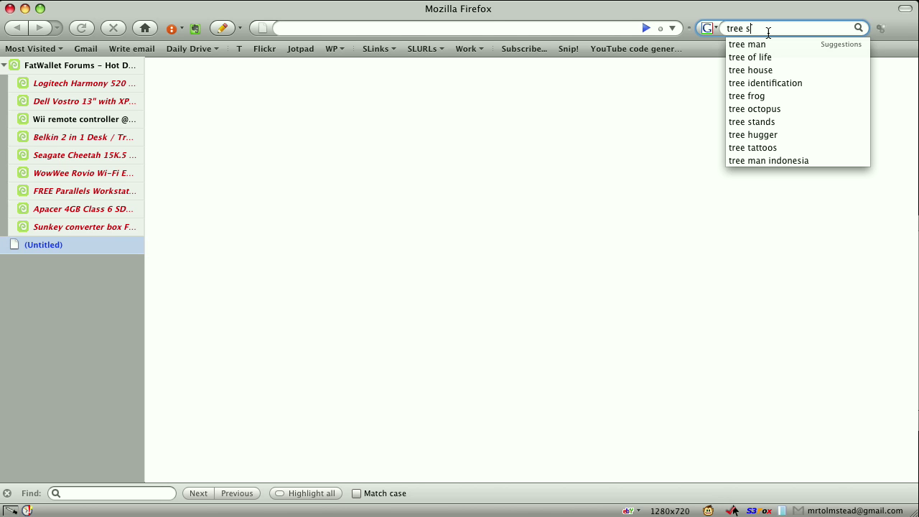
pyautogui.press('Return')
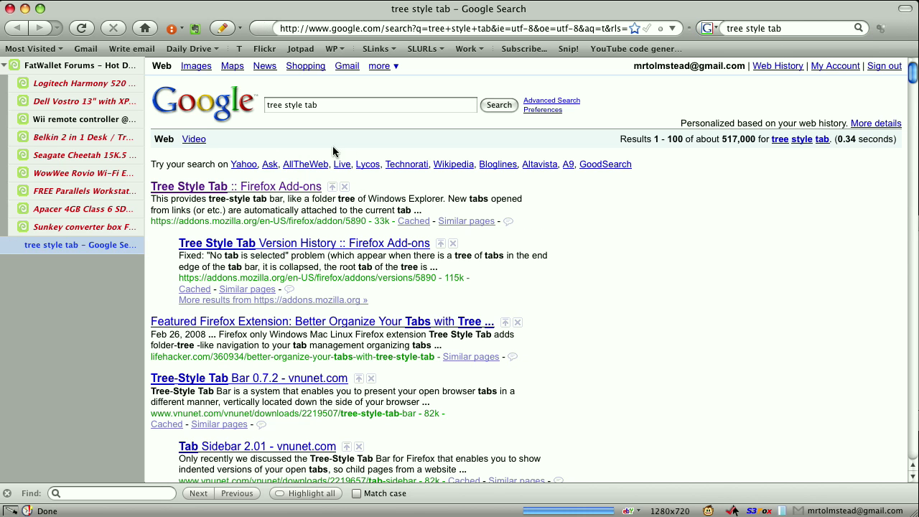
# - Open the 'Tree Style Tab :: Firefox Add-ons' result, jump to its 113 reviews, then scroll back to Features
pyautogui.click(264, 186)
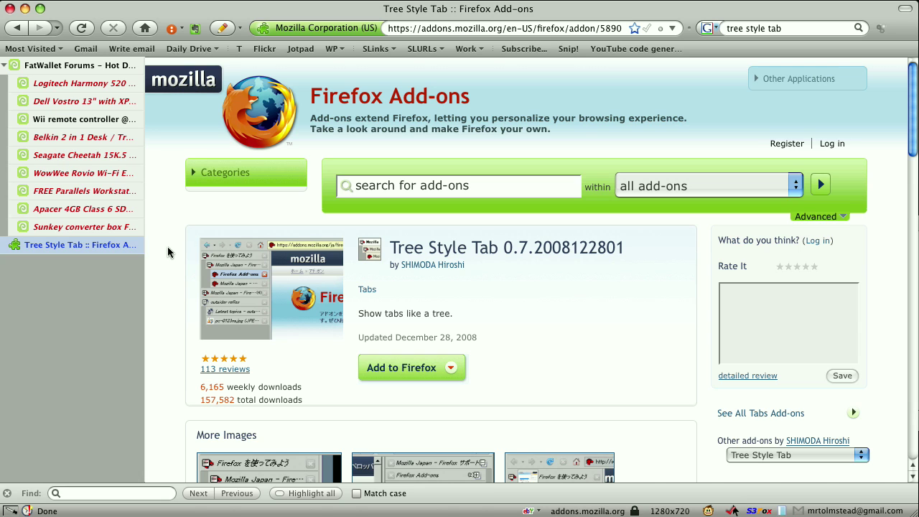
pyautogui.click(225, 370)
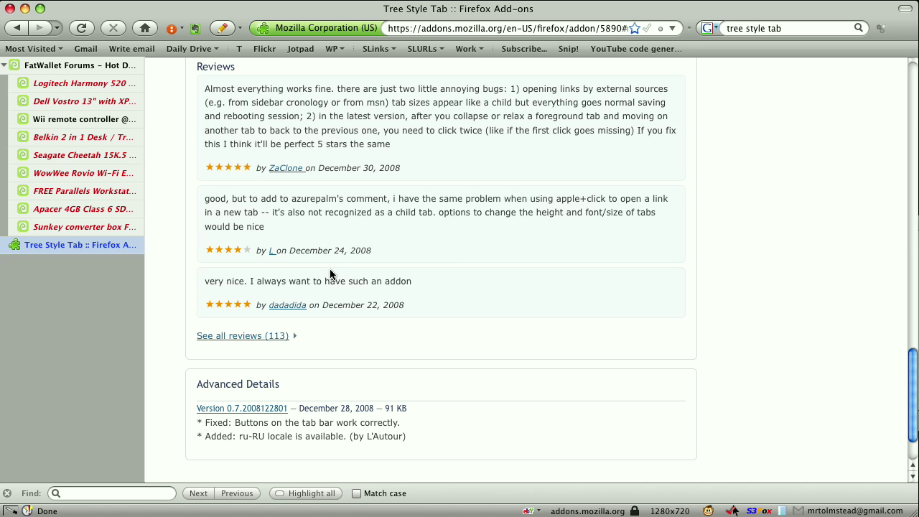
pyautogui.scroll(10, 330, 274)
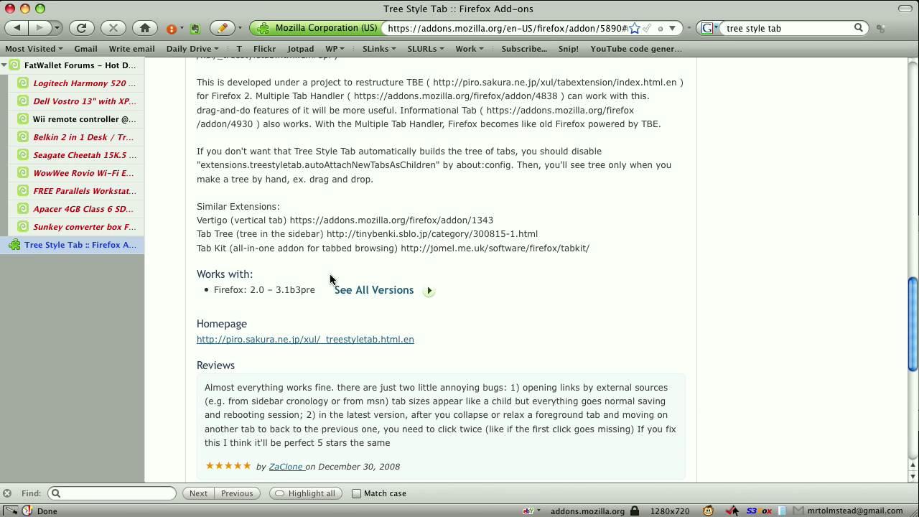
pyautogui.scroll(10, 331, 280)
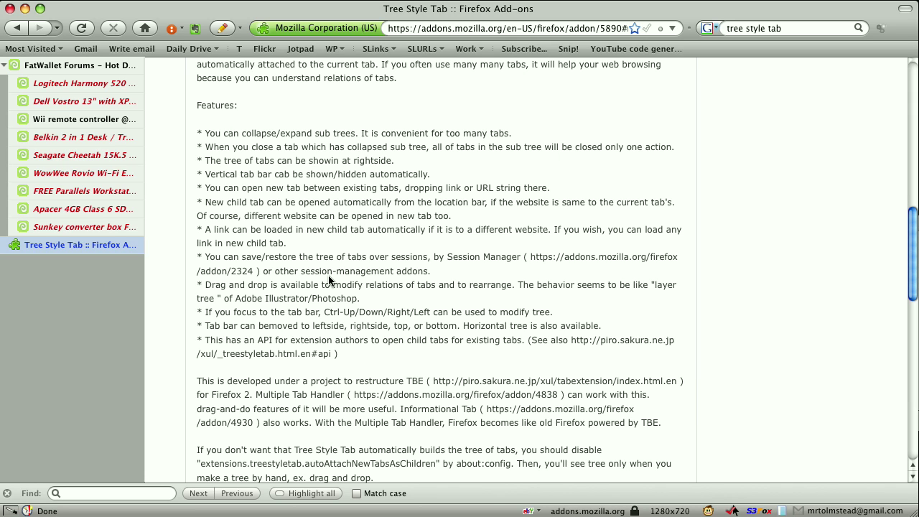